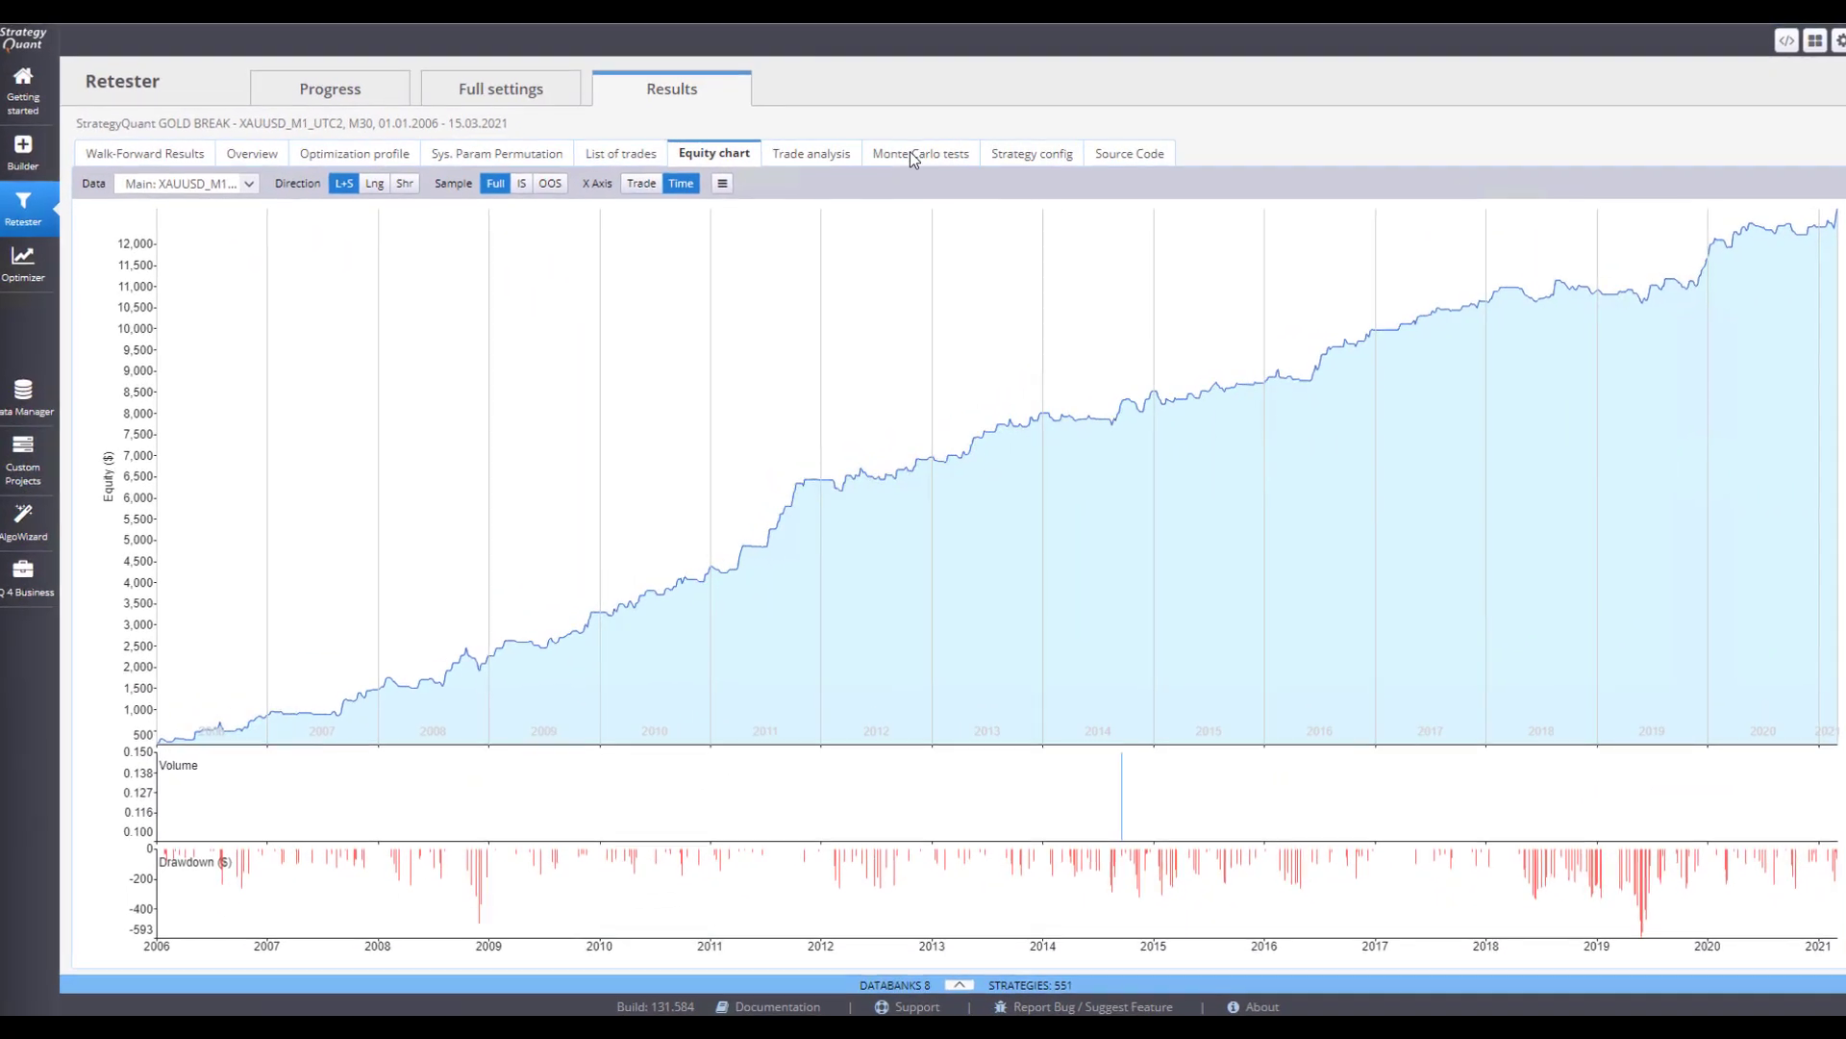
Step: View the Monte Carlo and walk-forward matrix results, then plot the 'WF 10 runs 30% OOS' equity curve
left_click(919, 142)
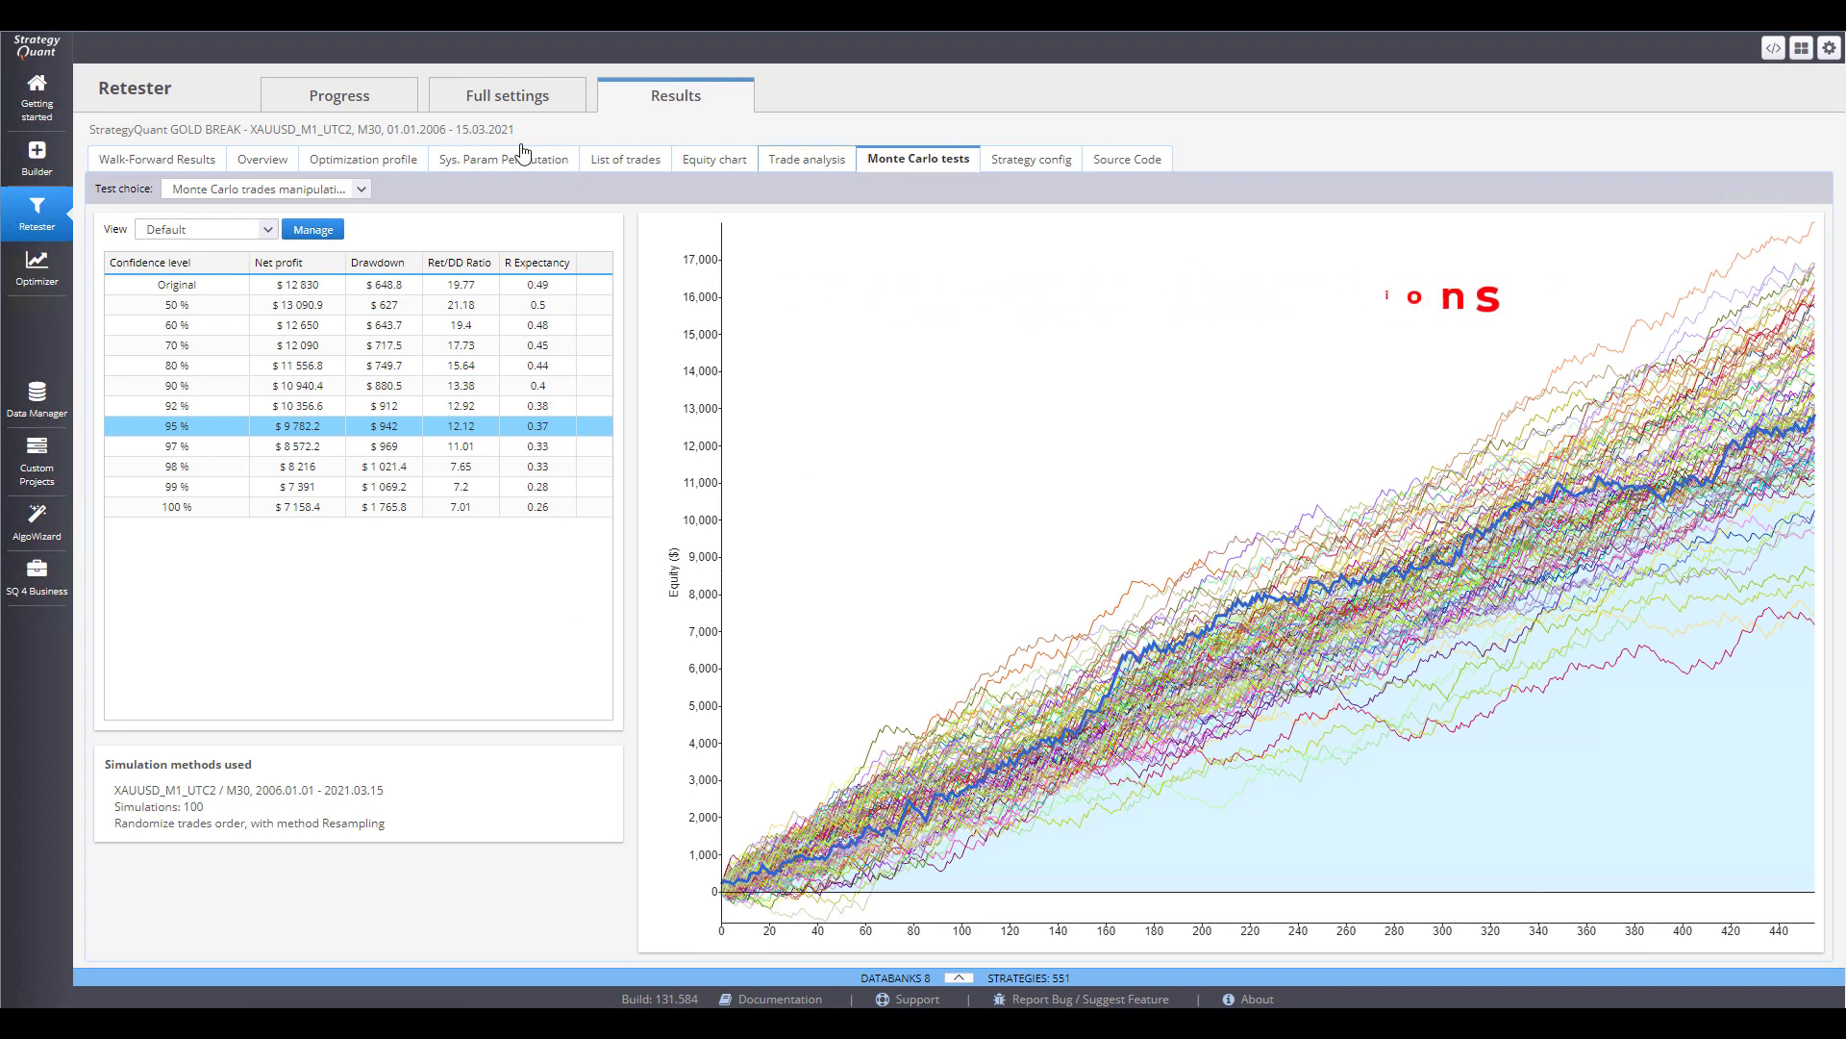
left_click(159, 160)
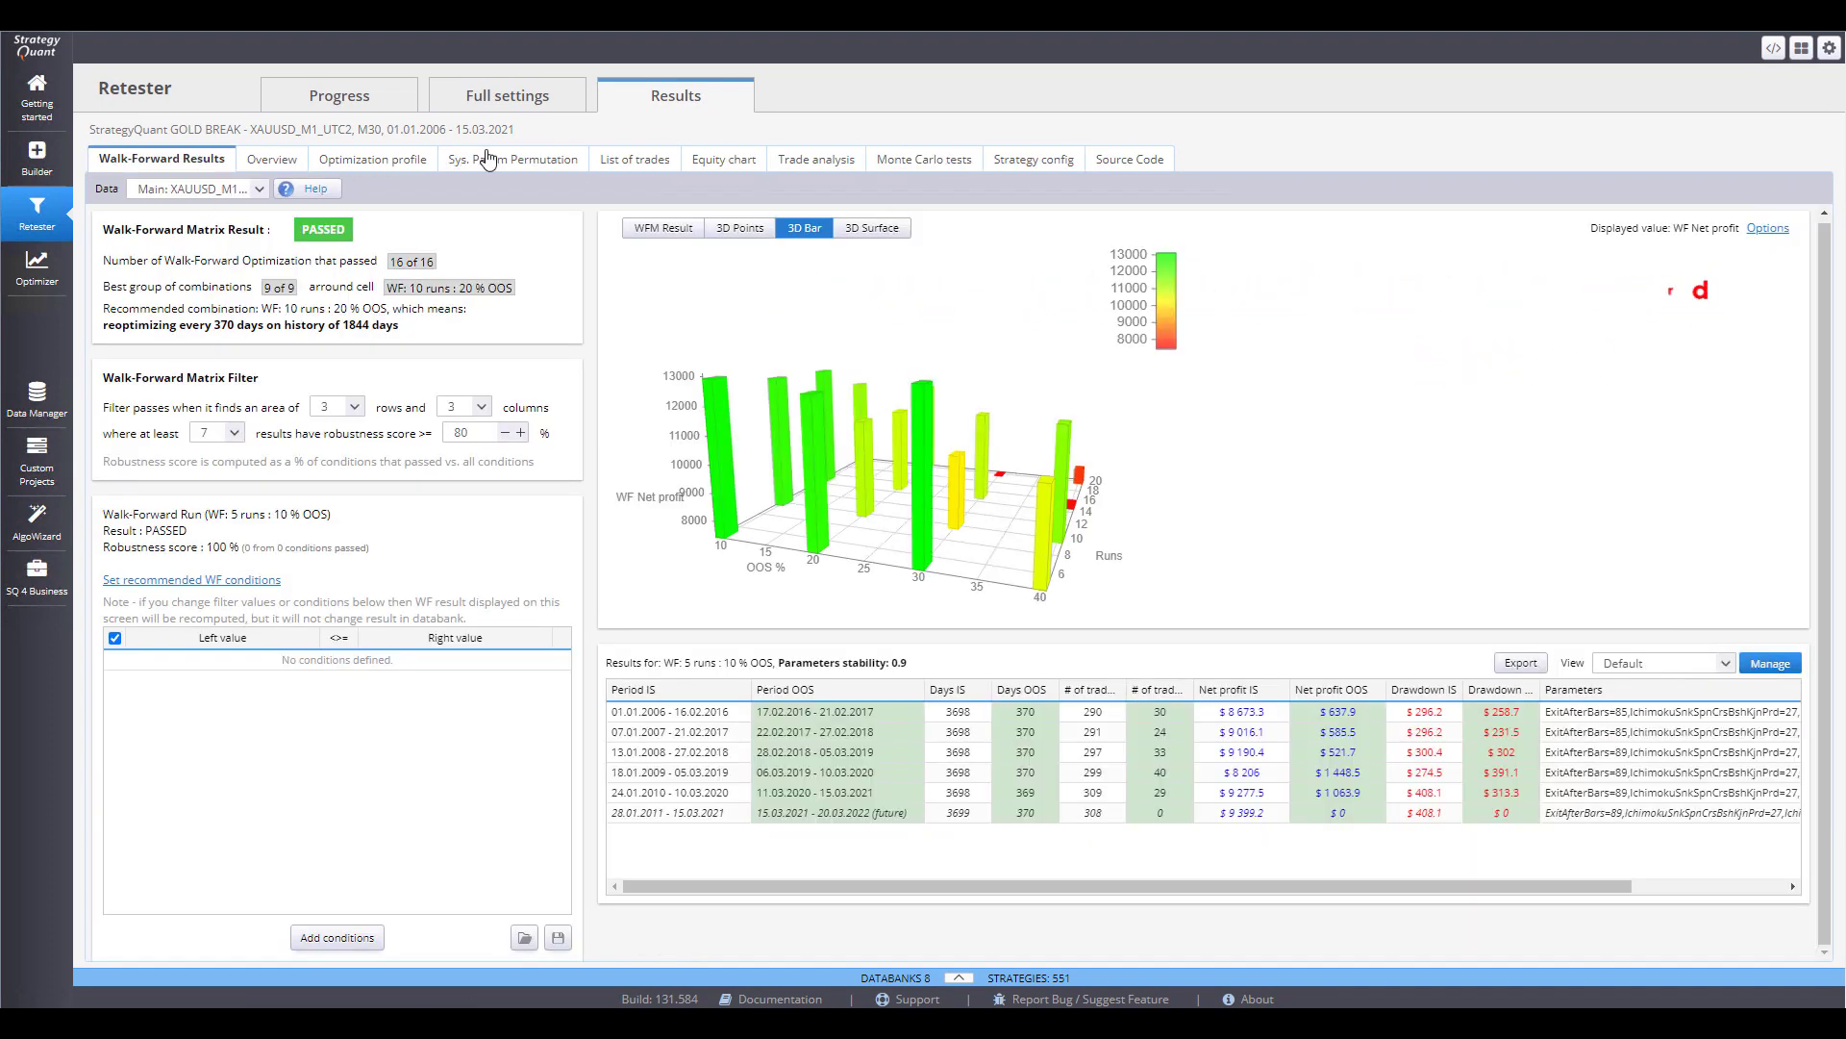
left_click(723, 159)
left_click(200, 188)
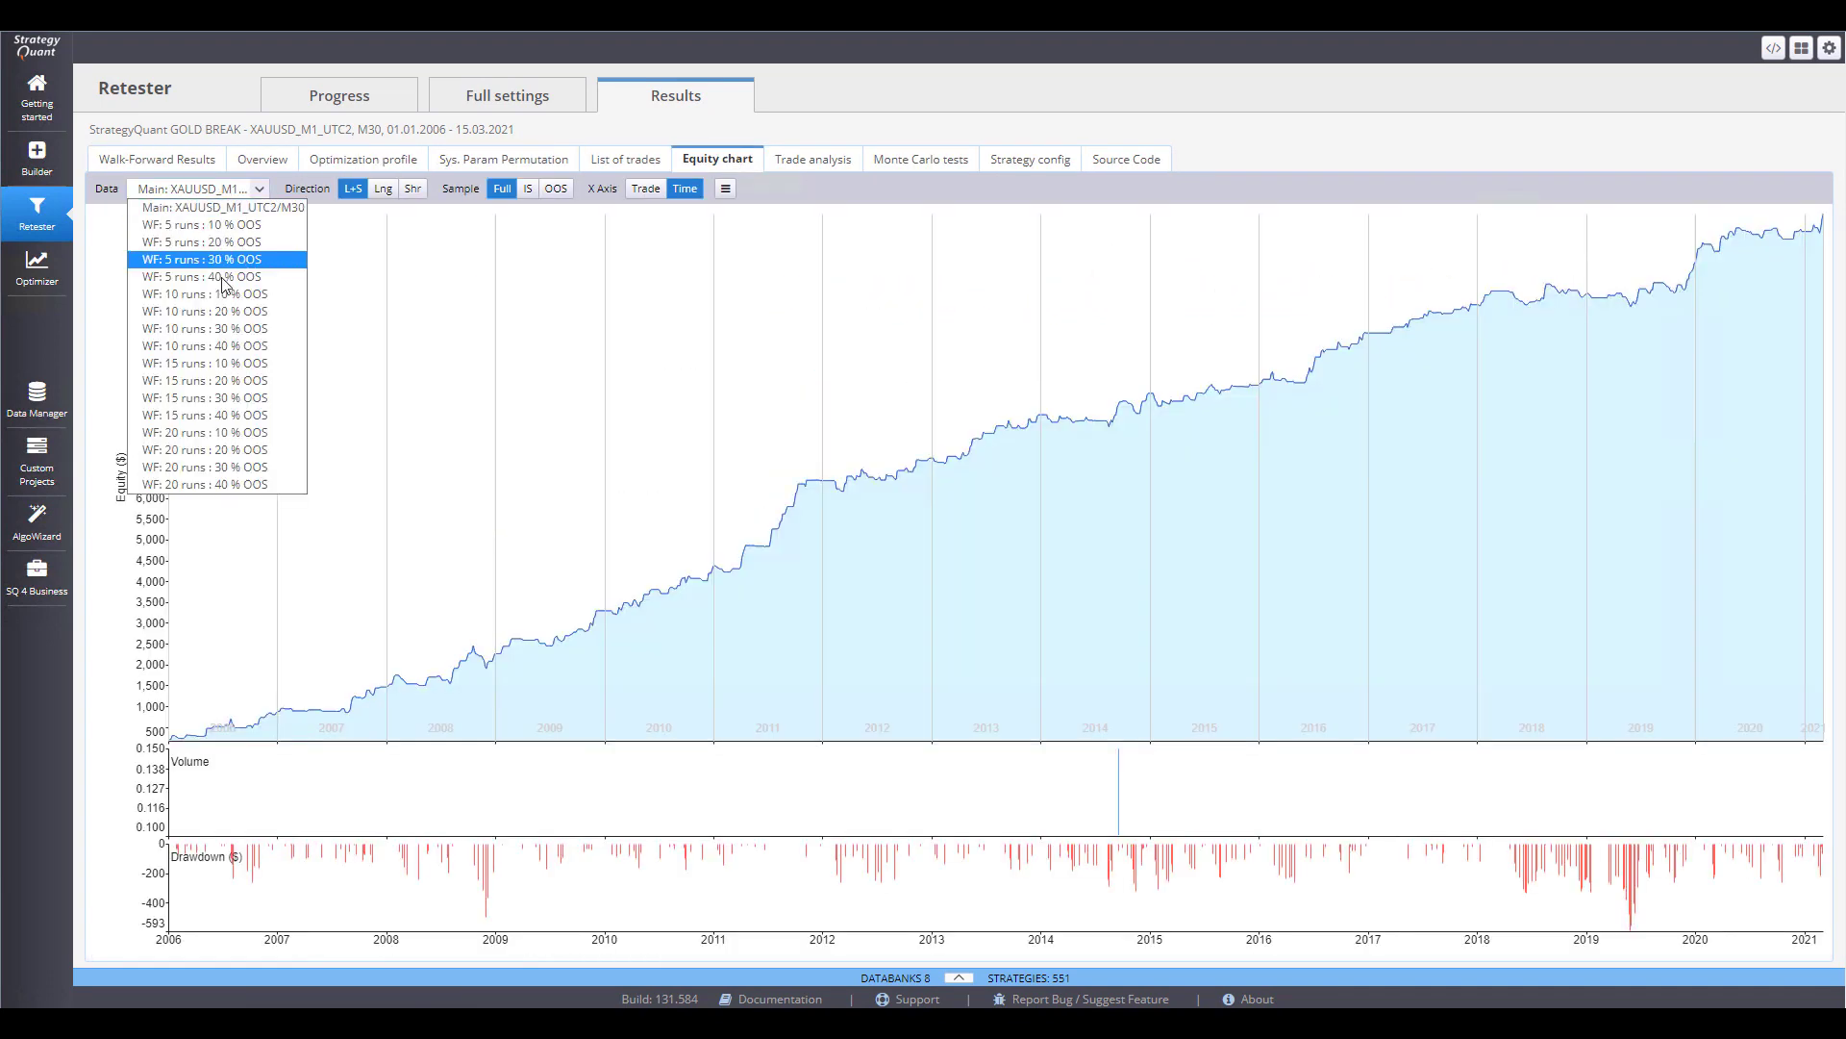
left_click(404, 375)
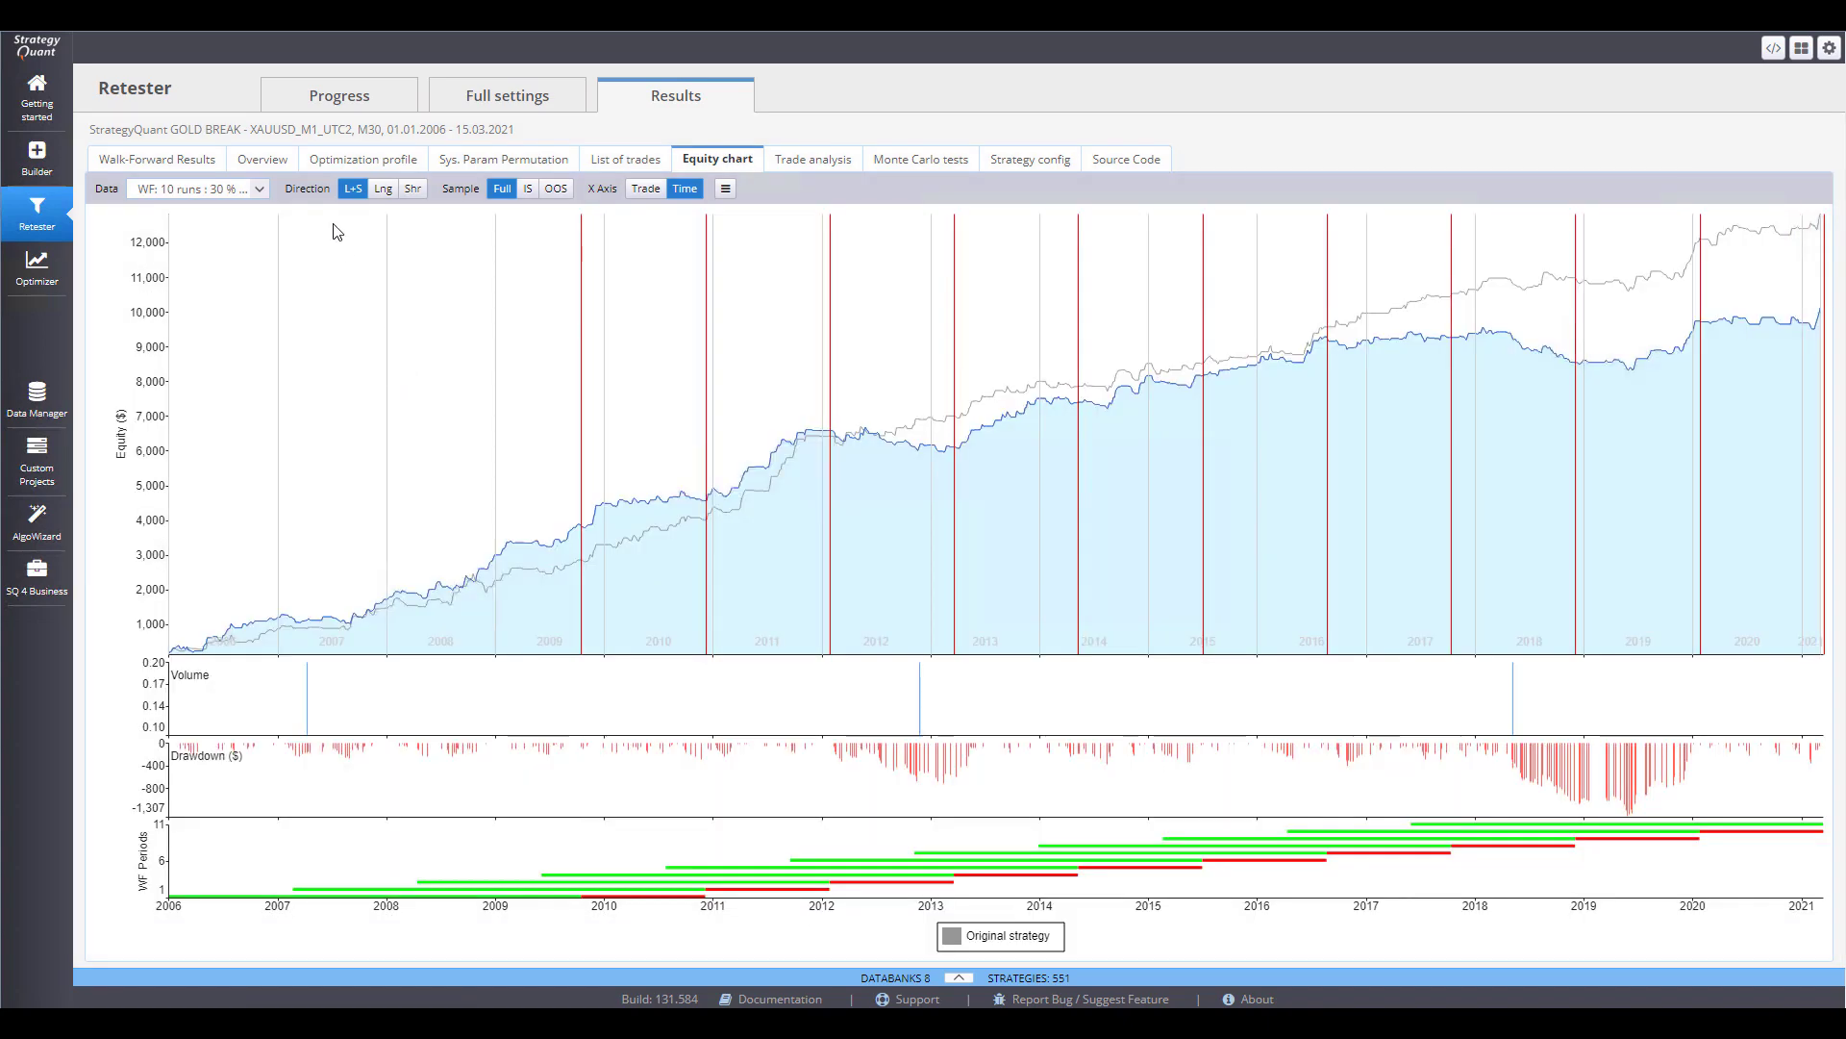
Step: View the optimization profile and parameter permutation results, then expand the website's full product description
left_click(363, 158)
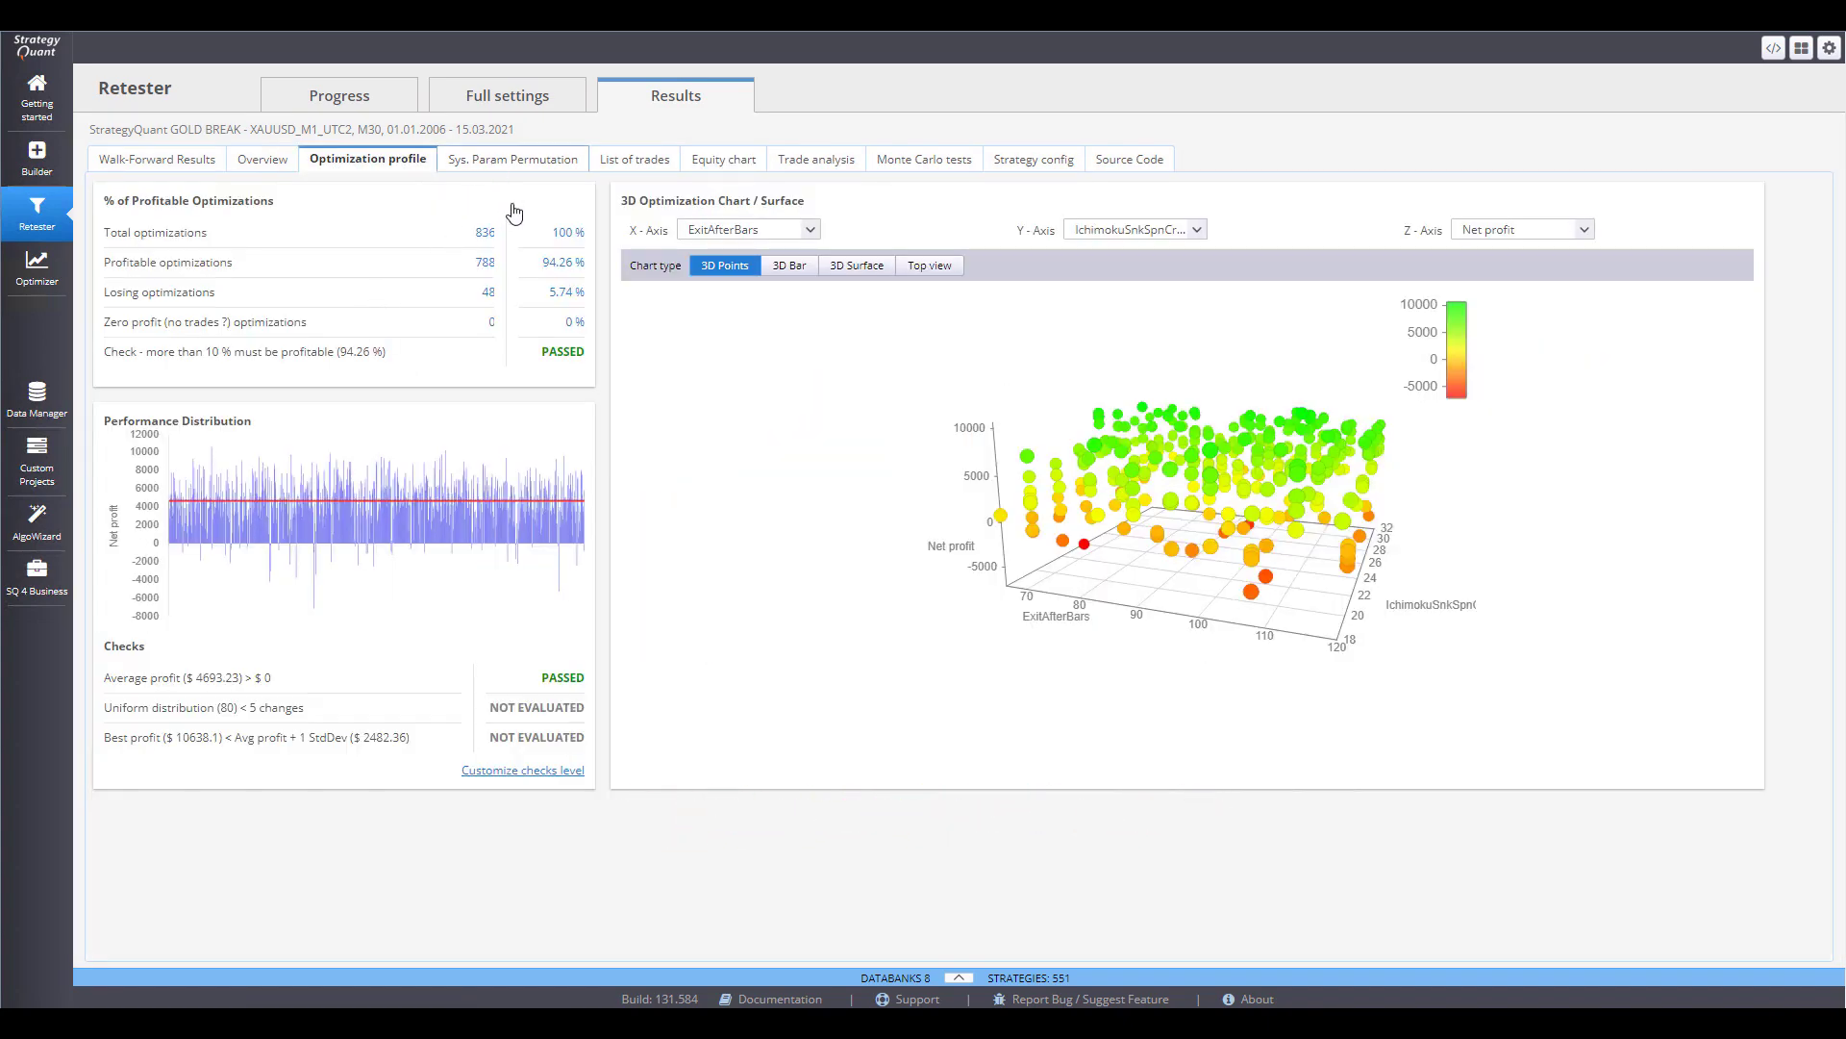
left_click(512, 160)
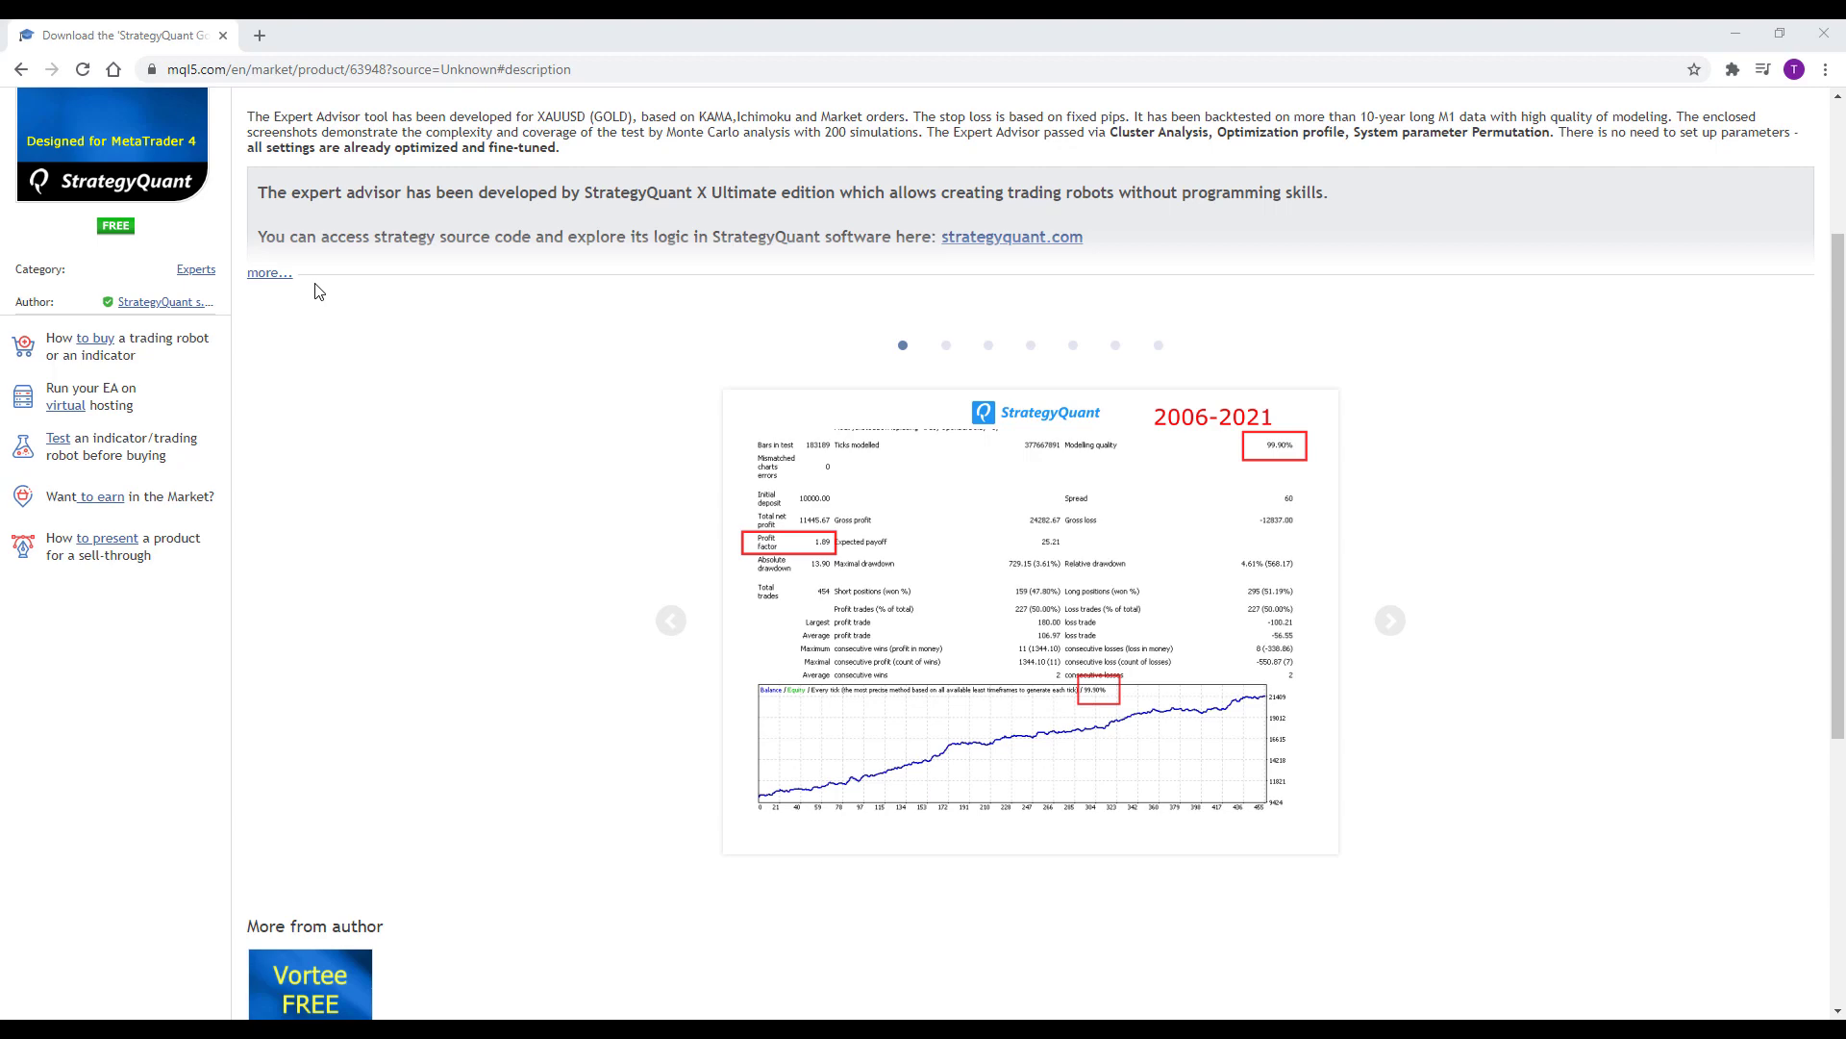
left_click(274, 274)
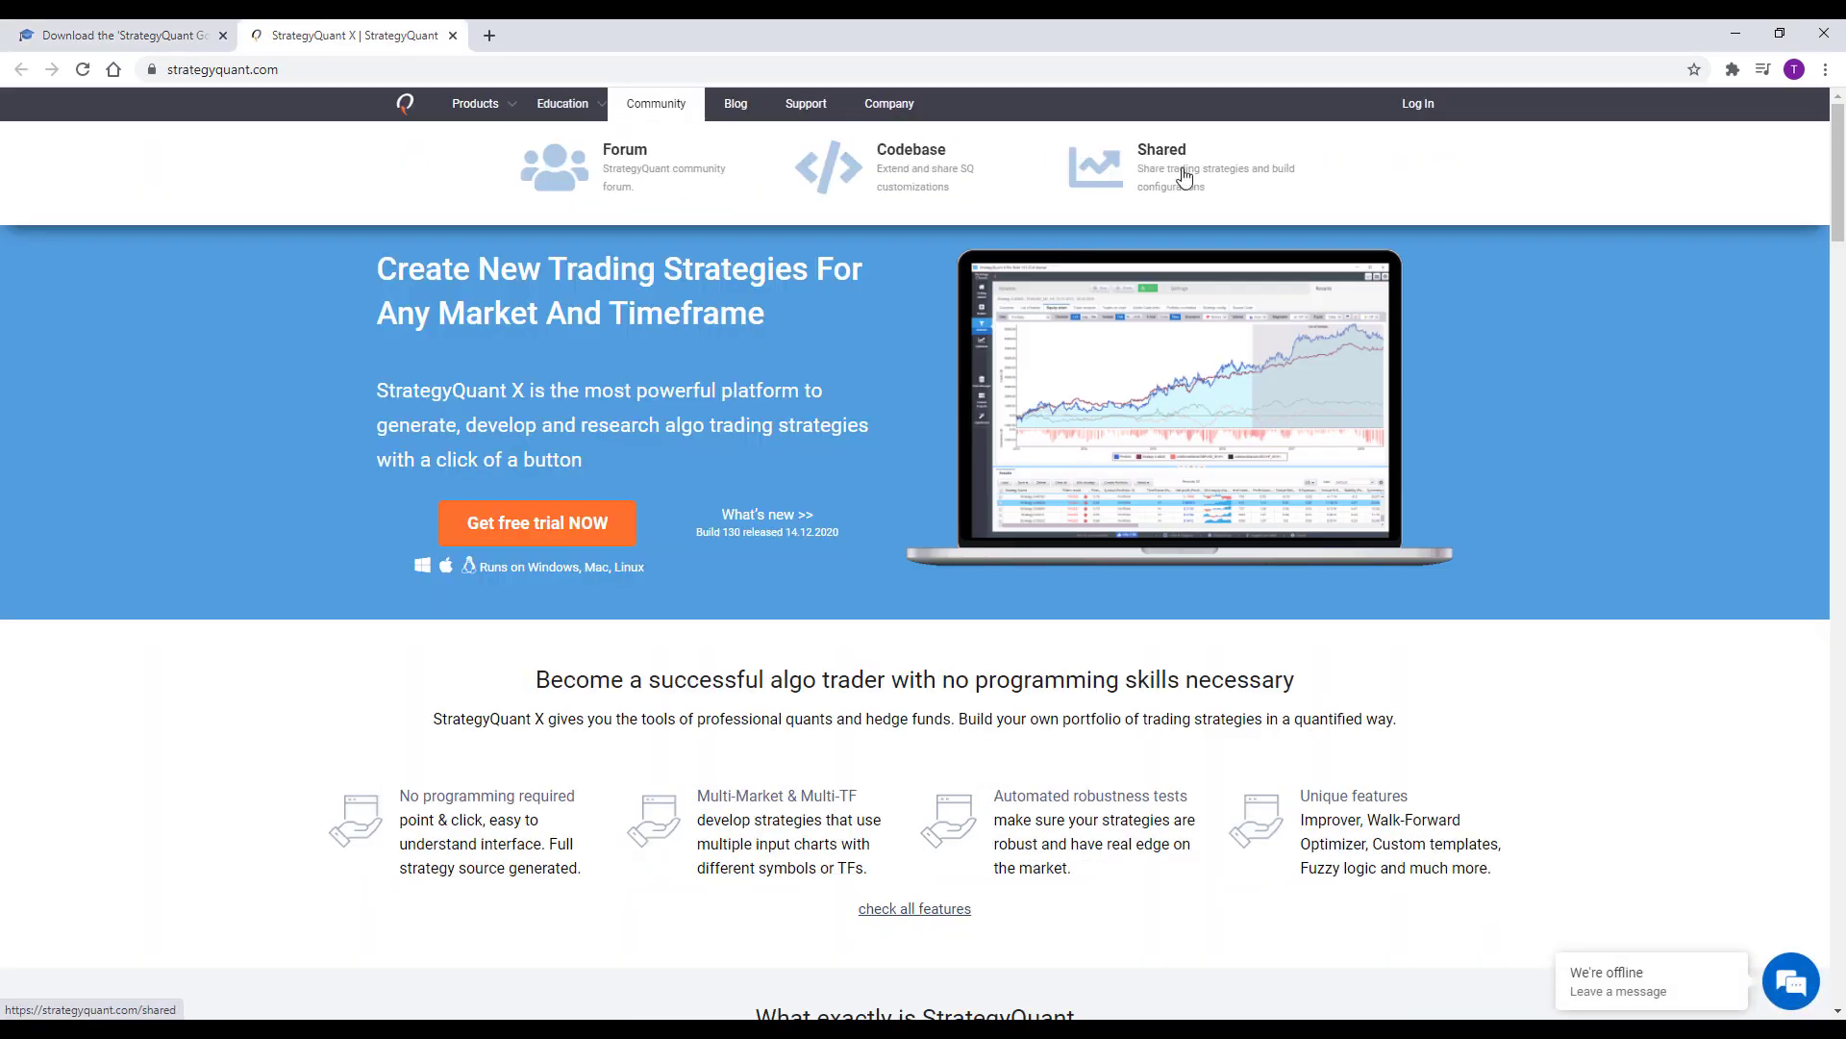
Step: Find the GOLD BREAK article in the shared strategies archive and bring up save options for its .sqx file
left_click(1184, 174)
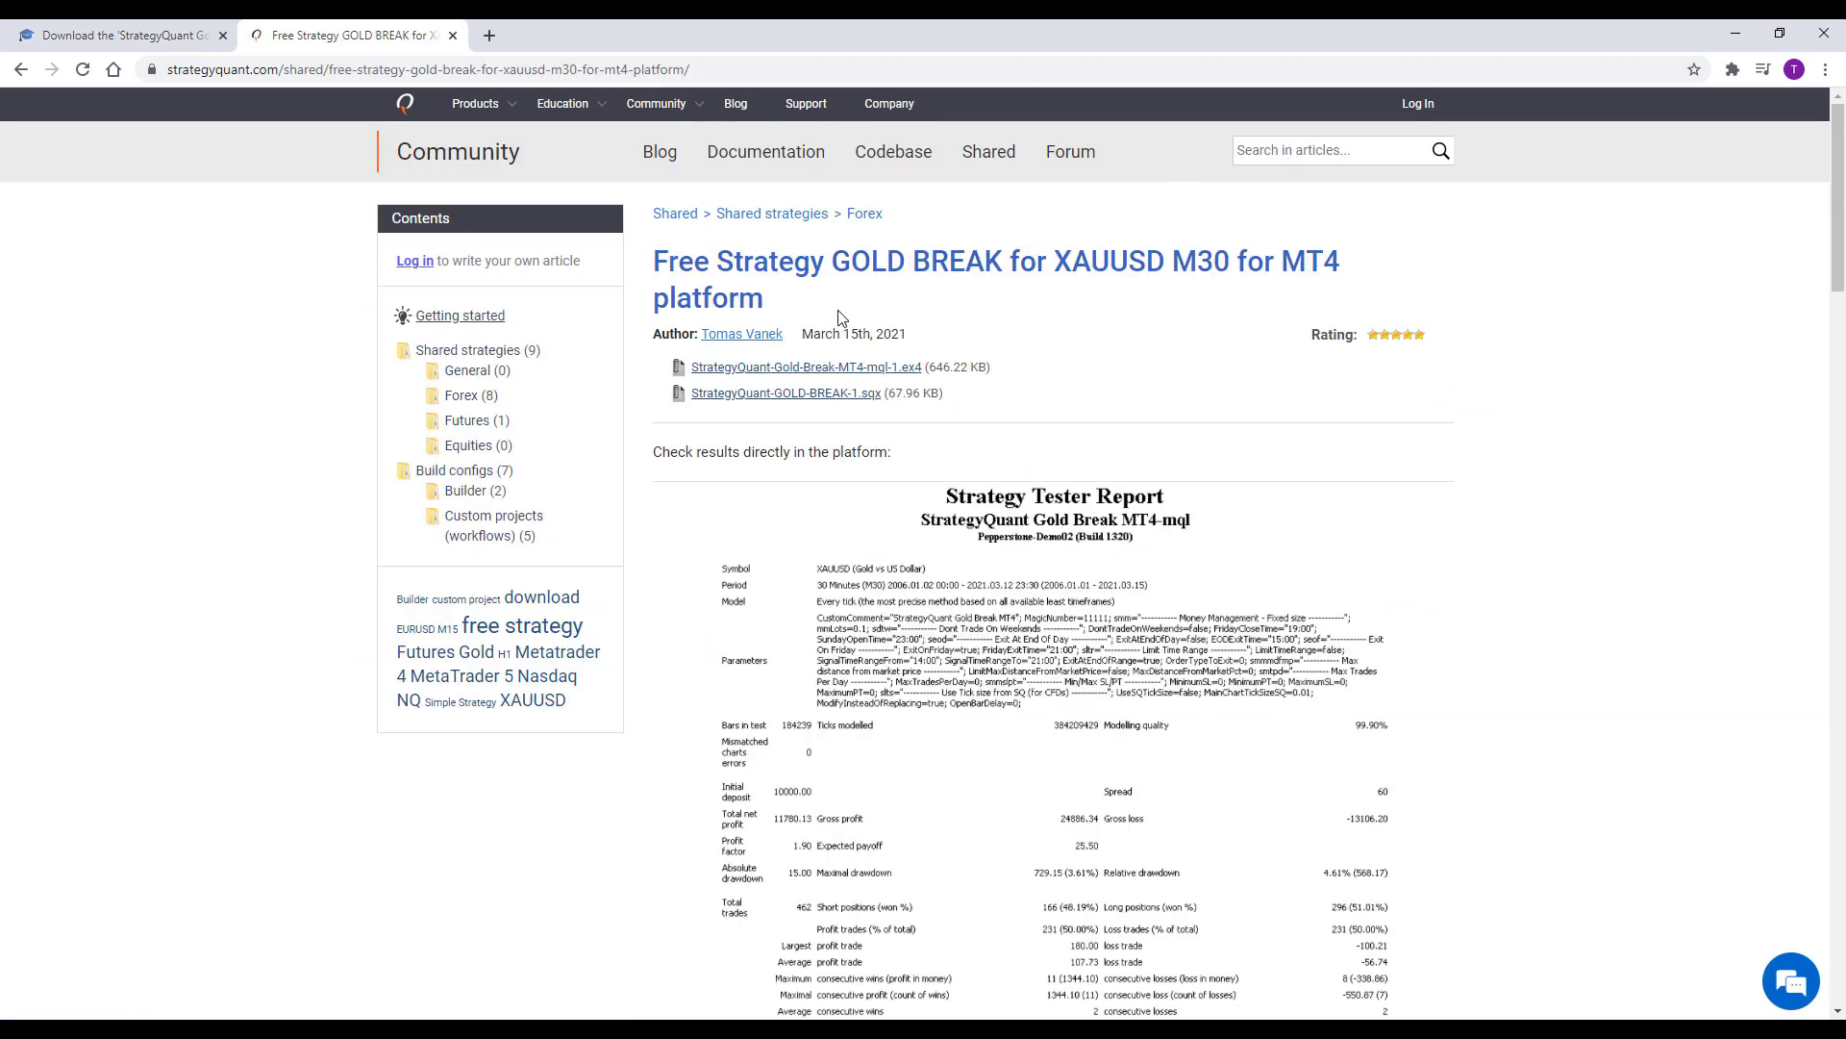
right_click(818, 397)
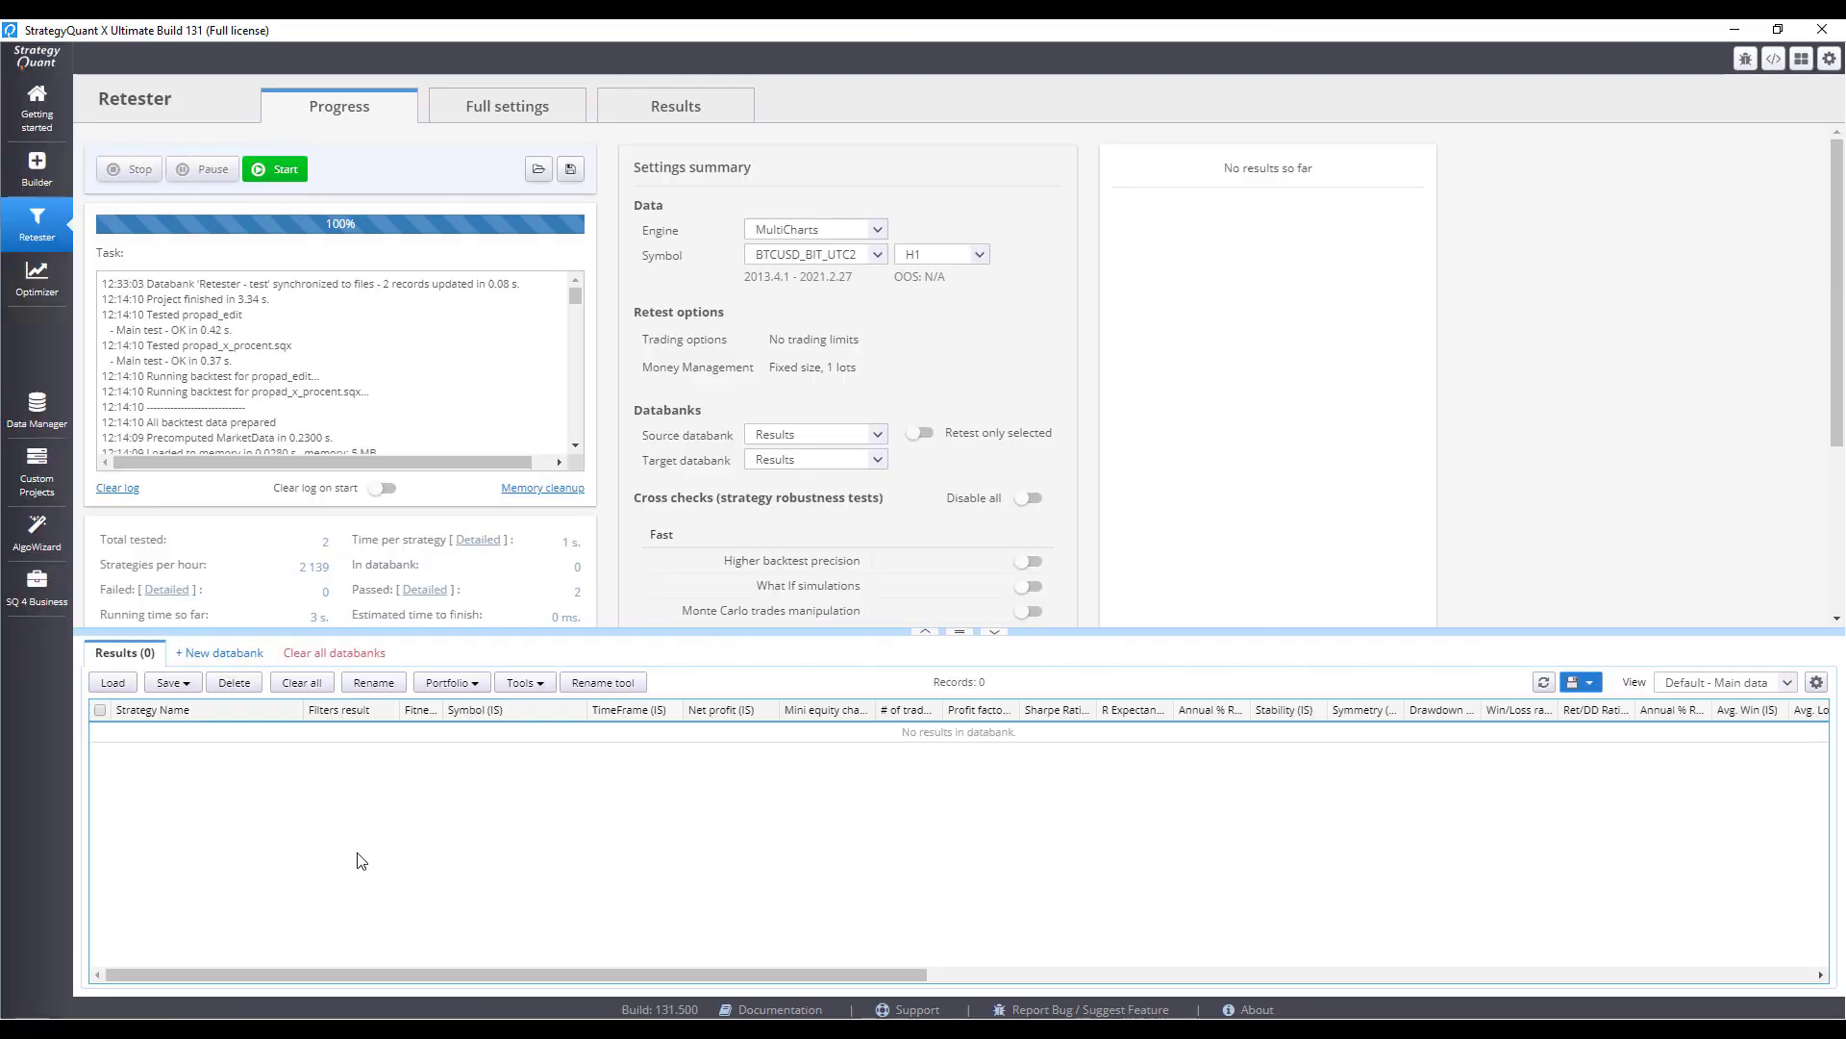
Step: Load 'StrategyQuant GOLD BREAK.sqx' into the Retester and open its detailed results
left_click(116, 683)
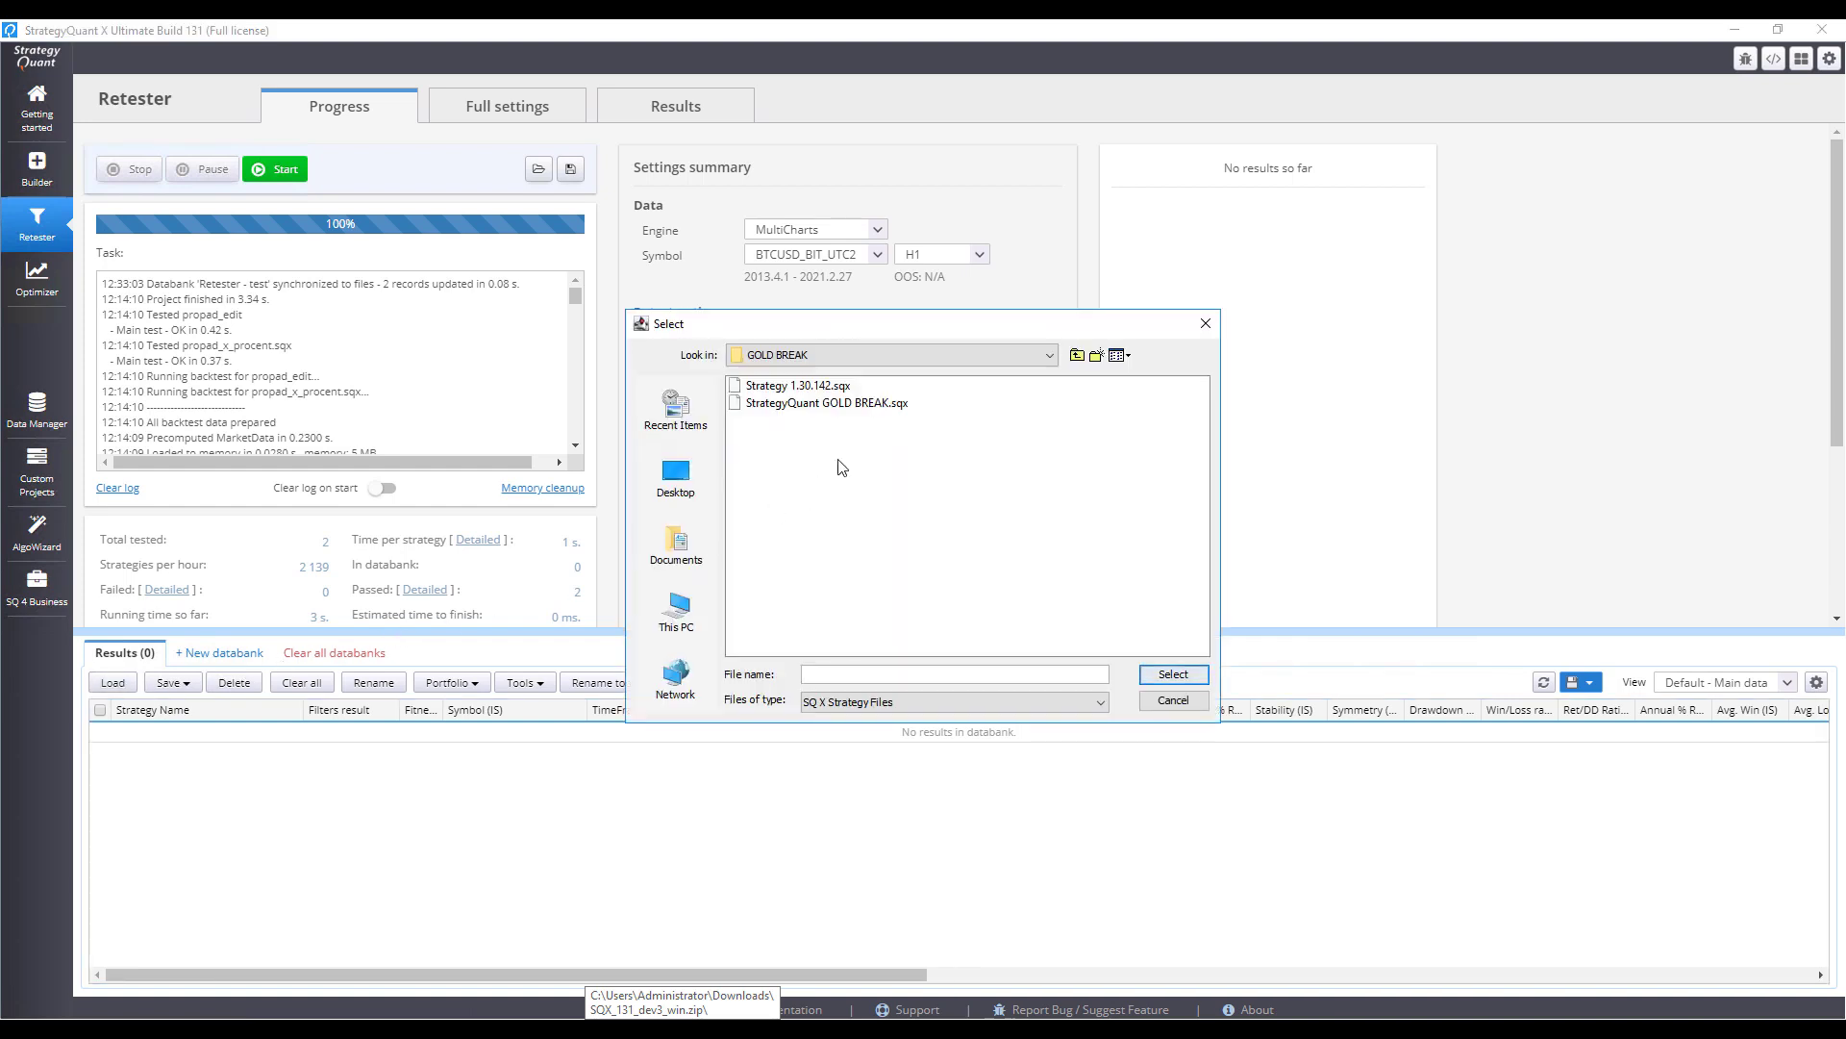
double_click(827, 403)
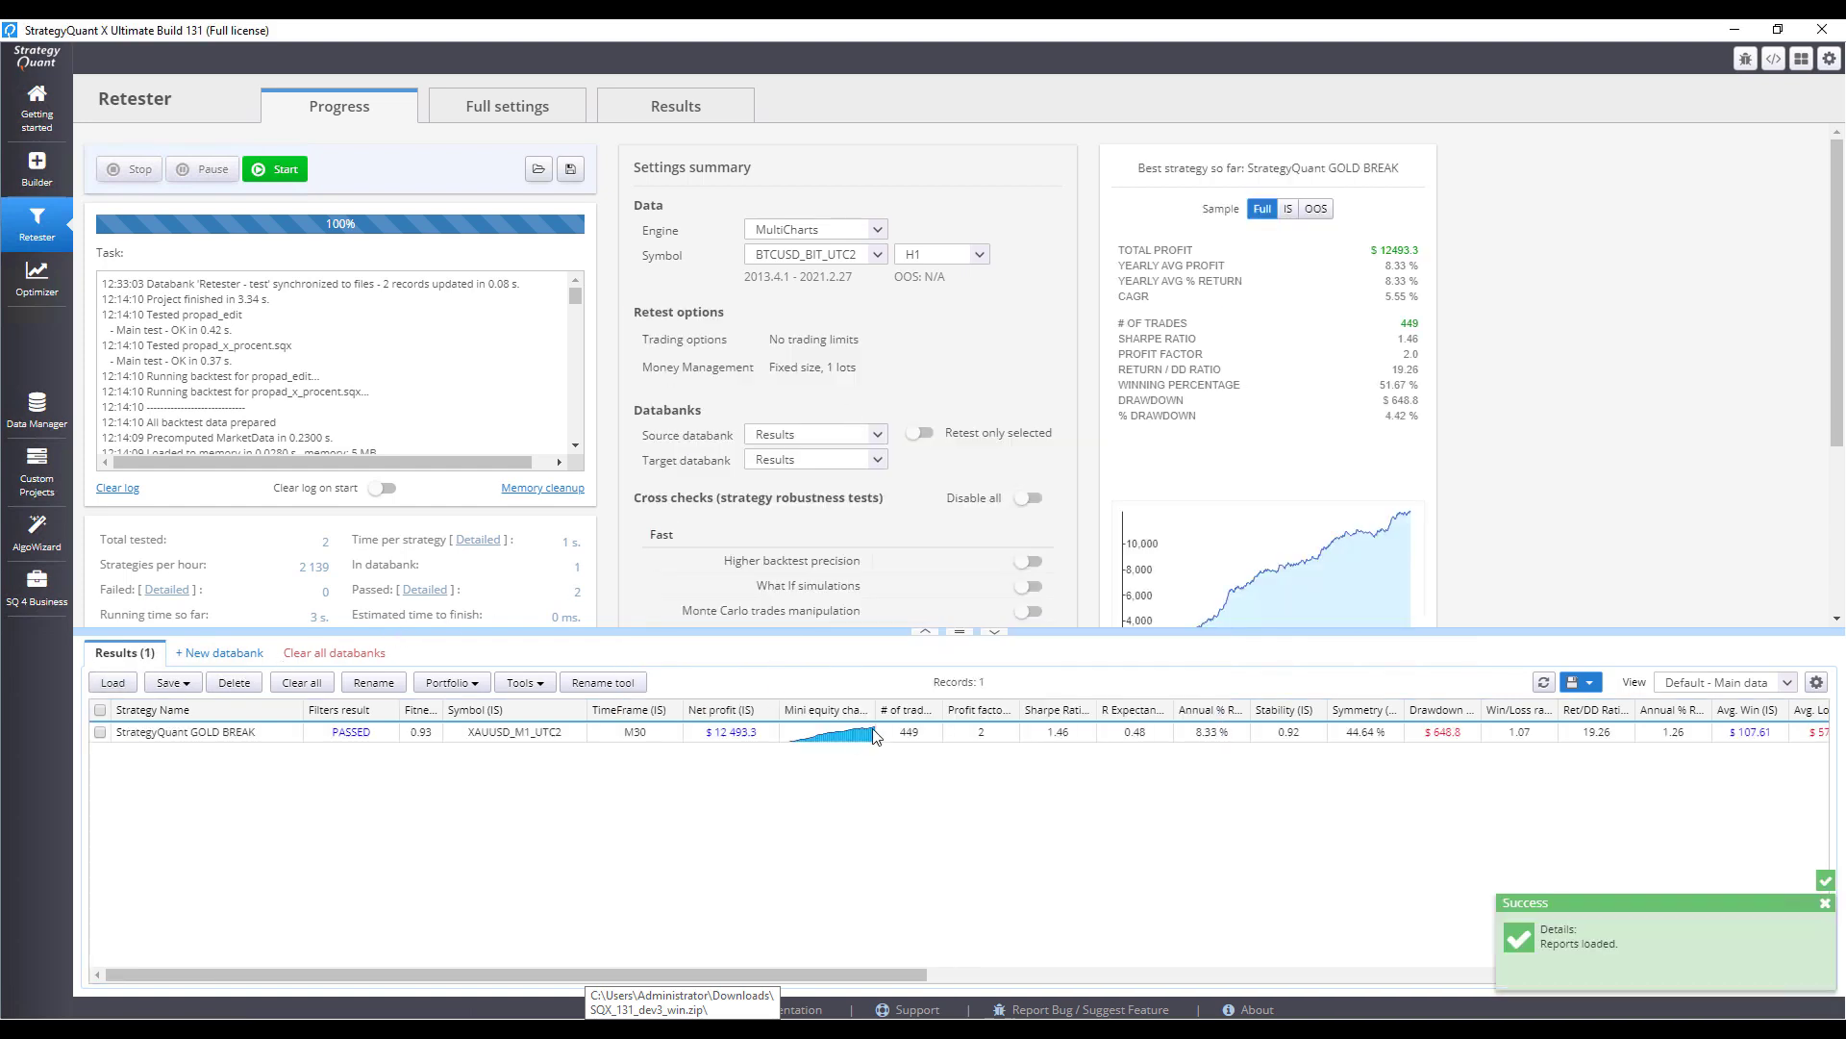
double_click(872, 731)
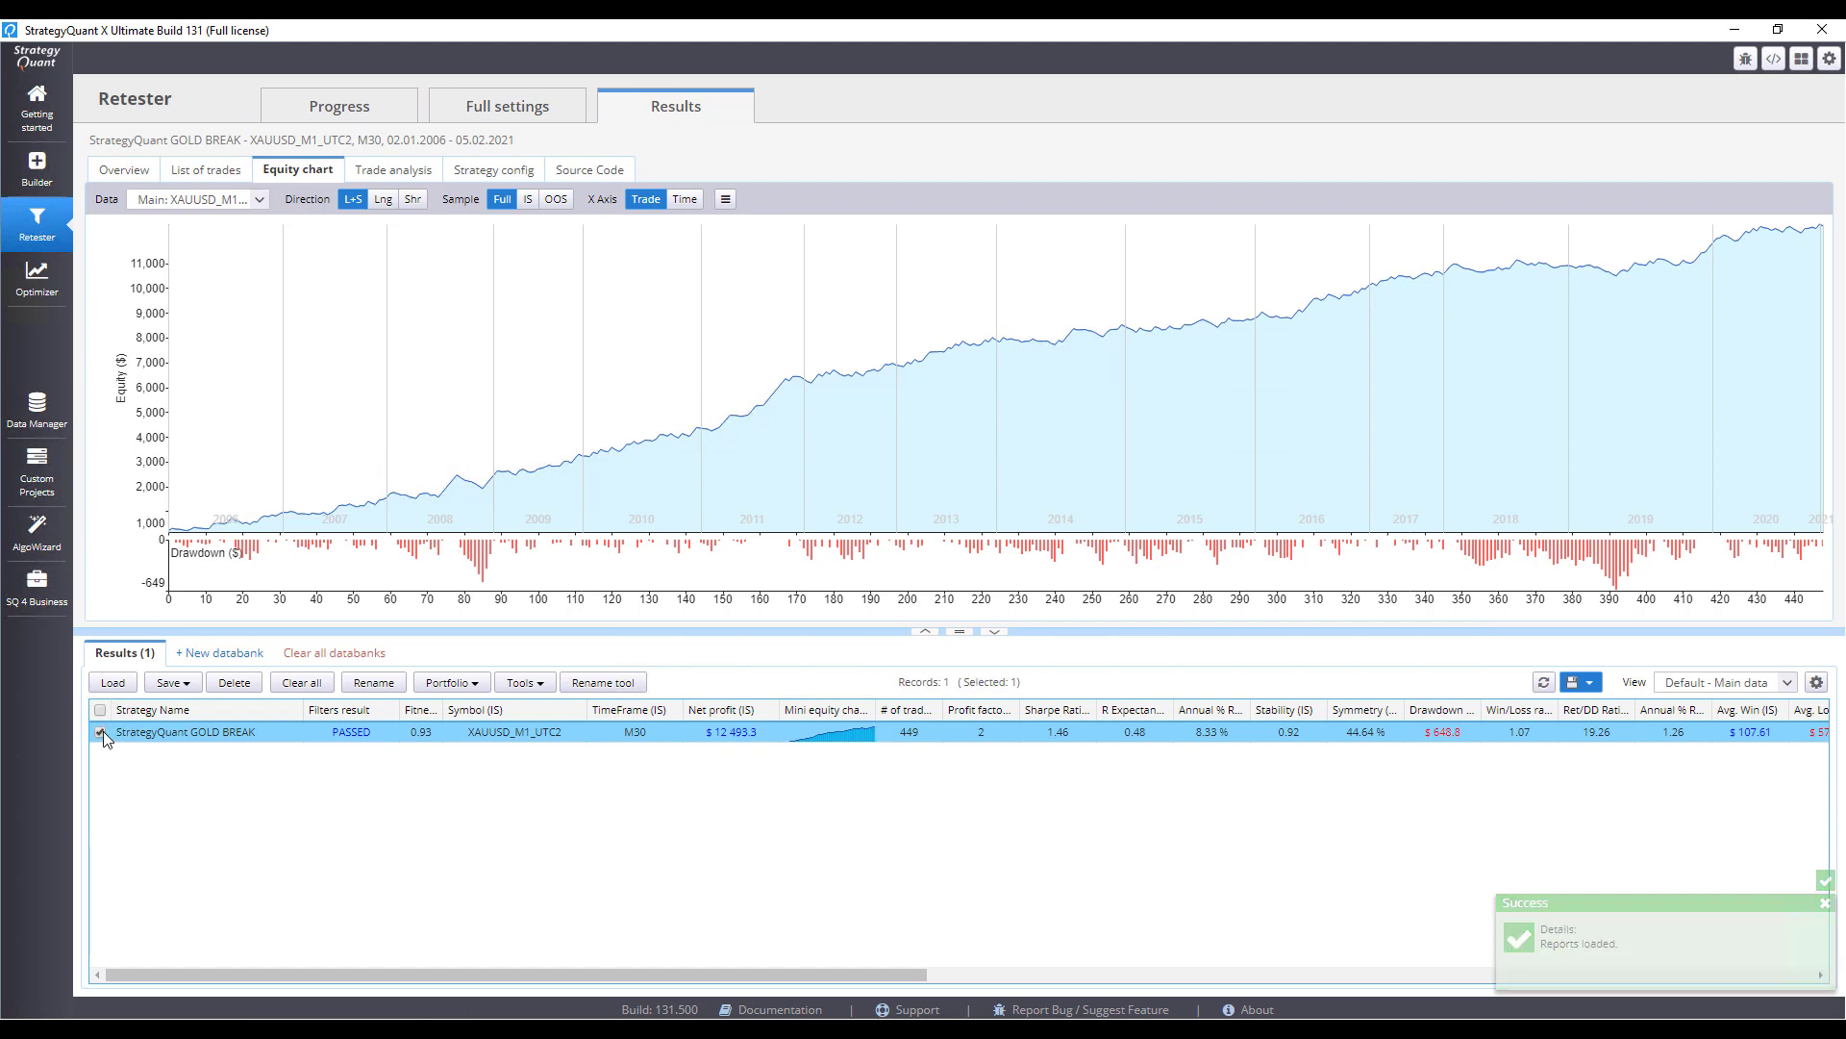
Step: Export the strategy as MetaTrader 5 Expert Advisor source code named 'StrategyQuant GOLD BREAK'
left_click(188, 682)
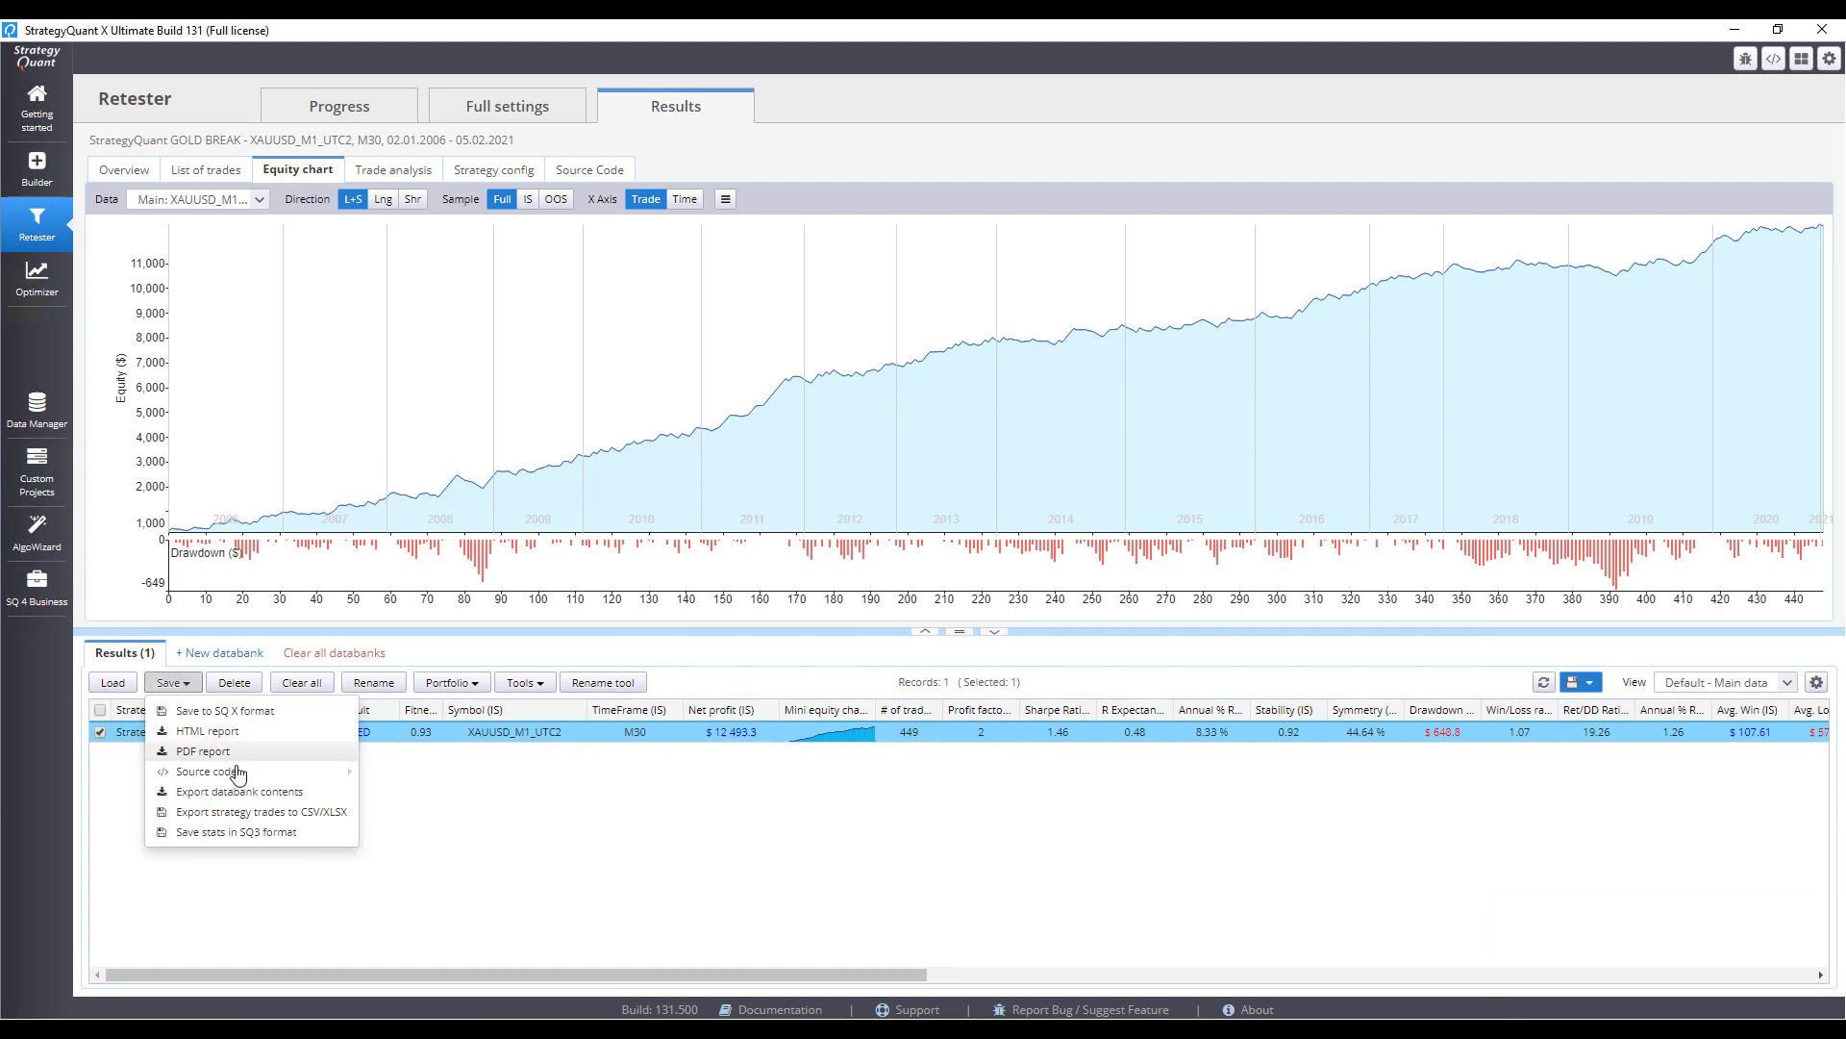
mouse_move(96, 735)
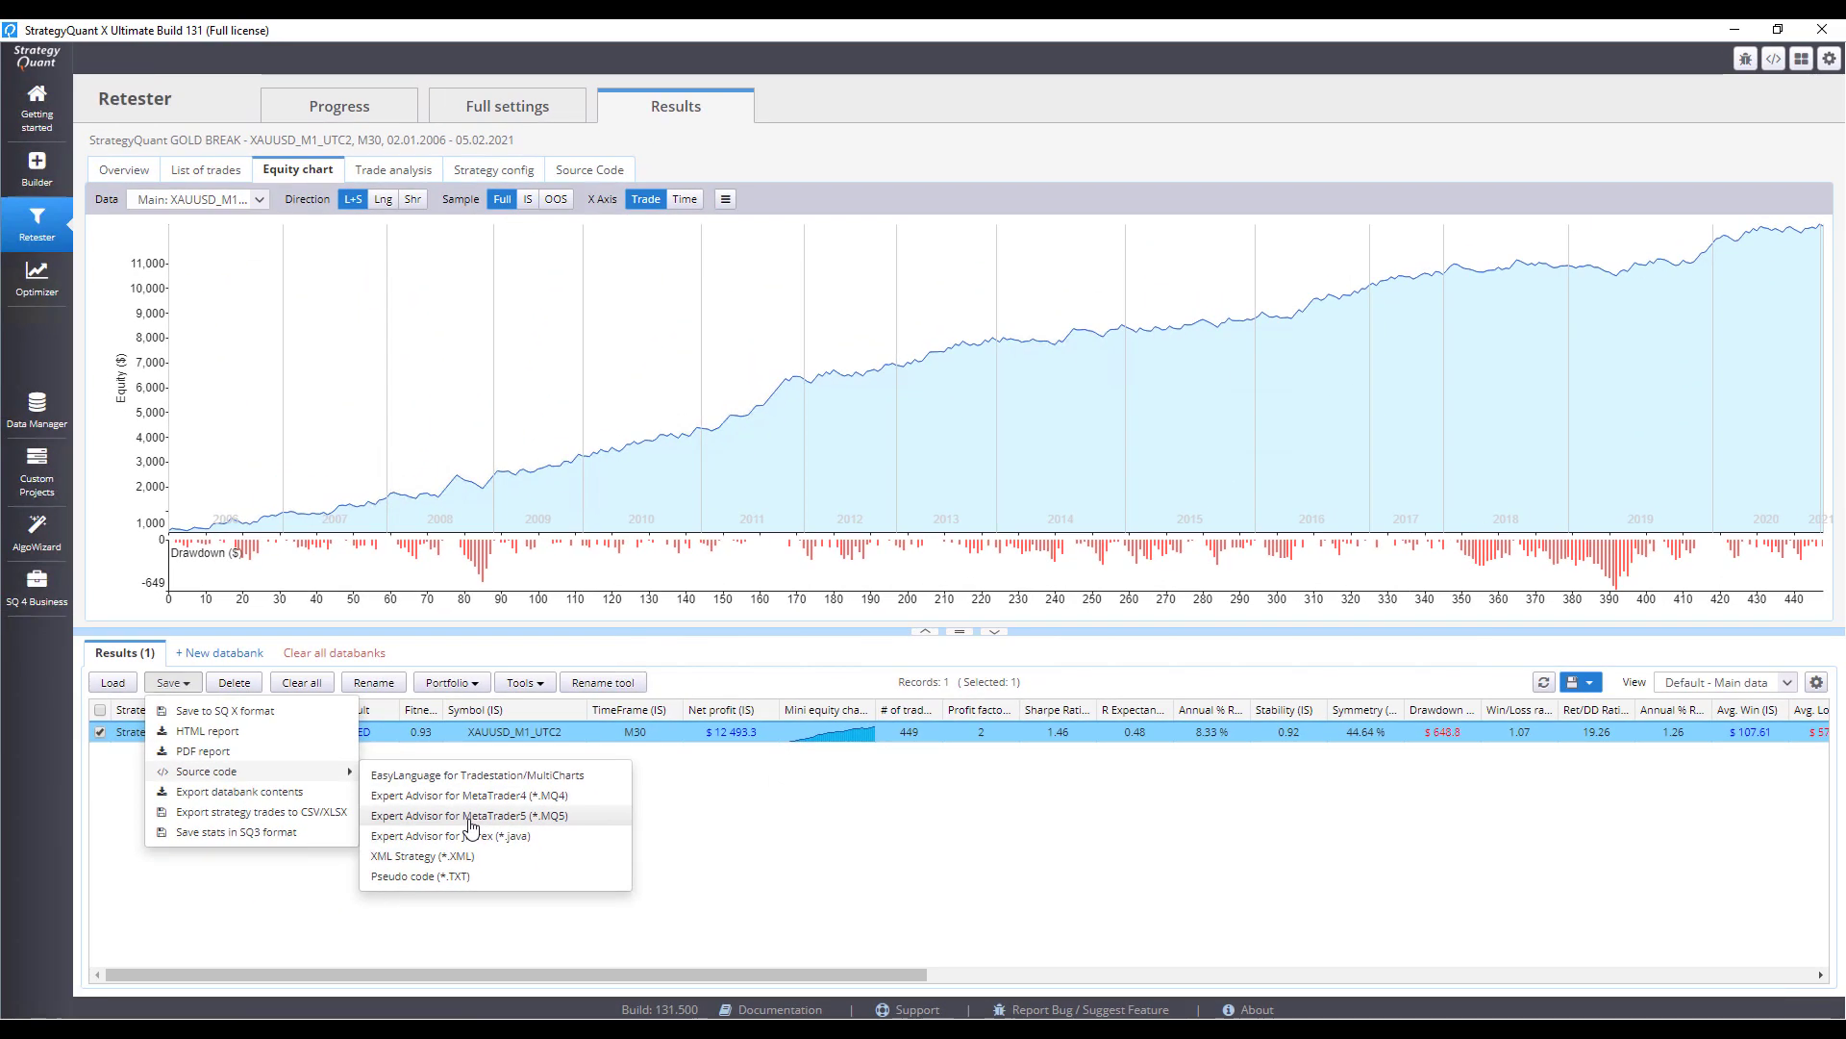
left_click(658, 828)
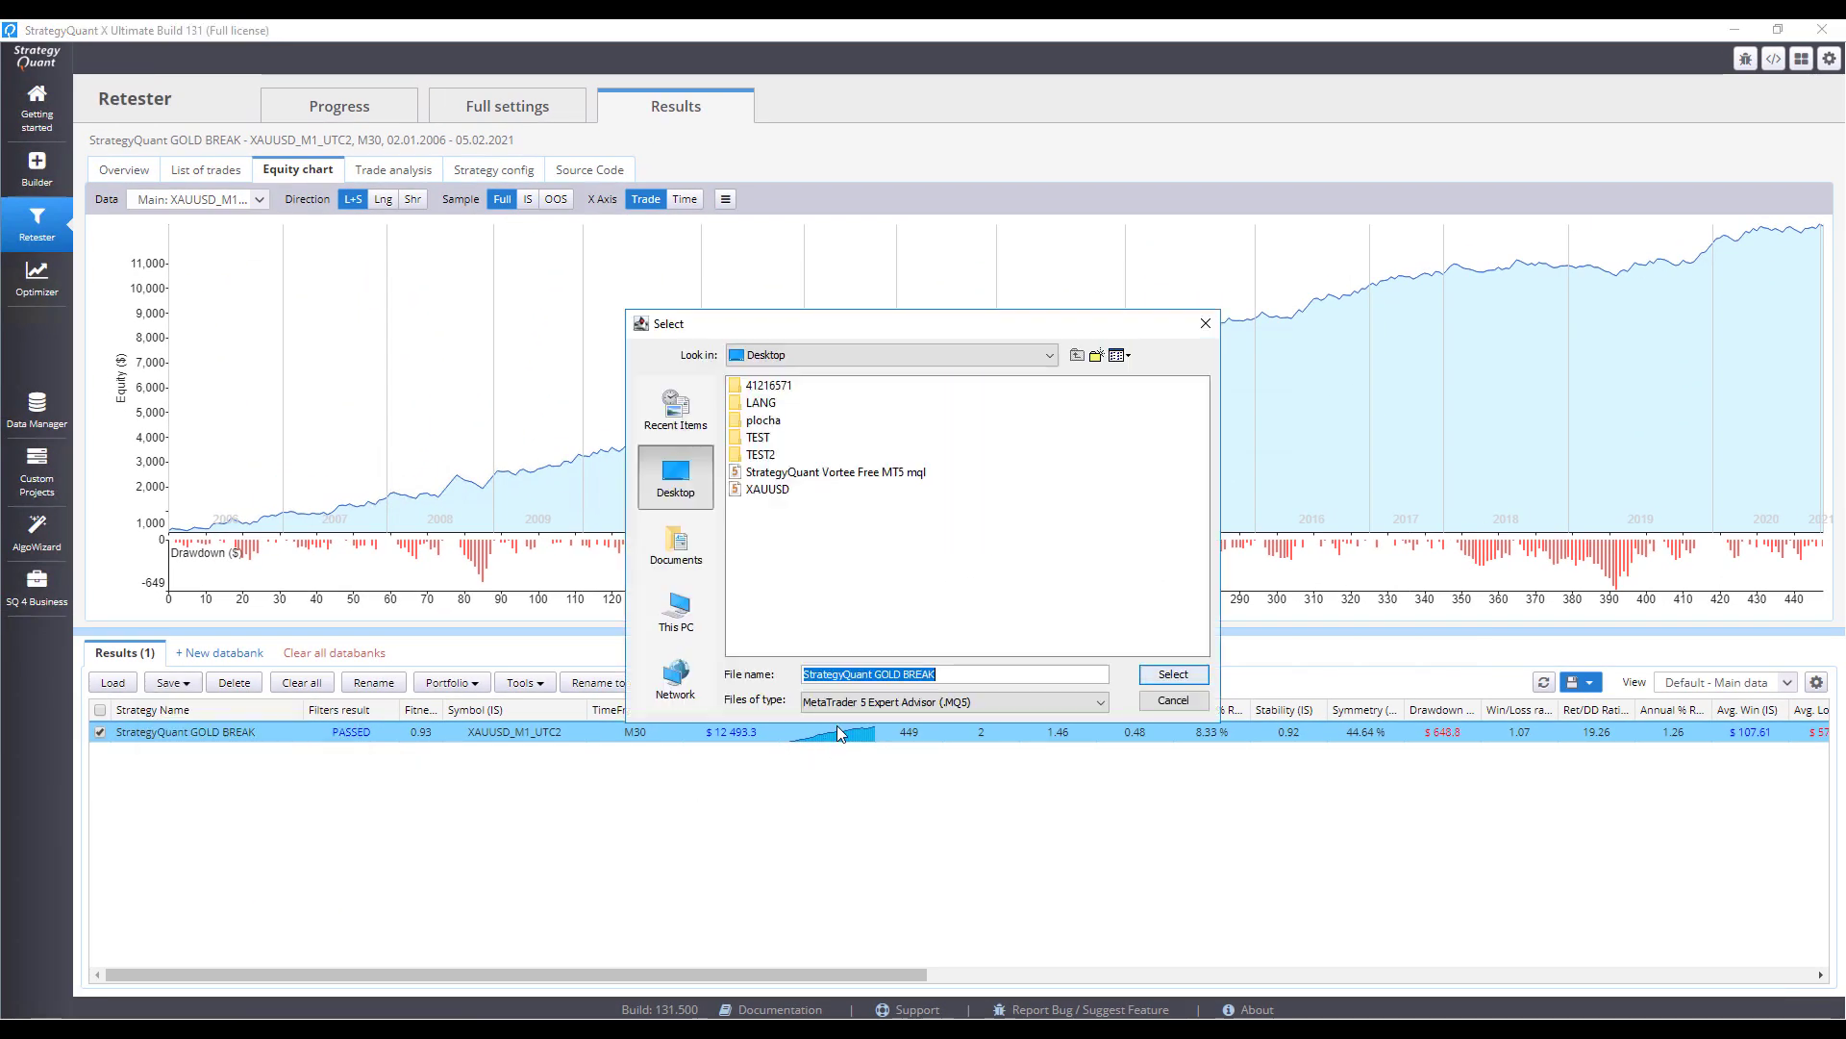
left_click(1177, 675)
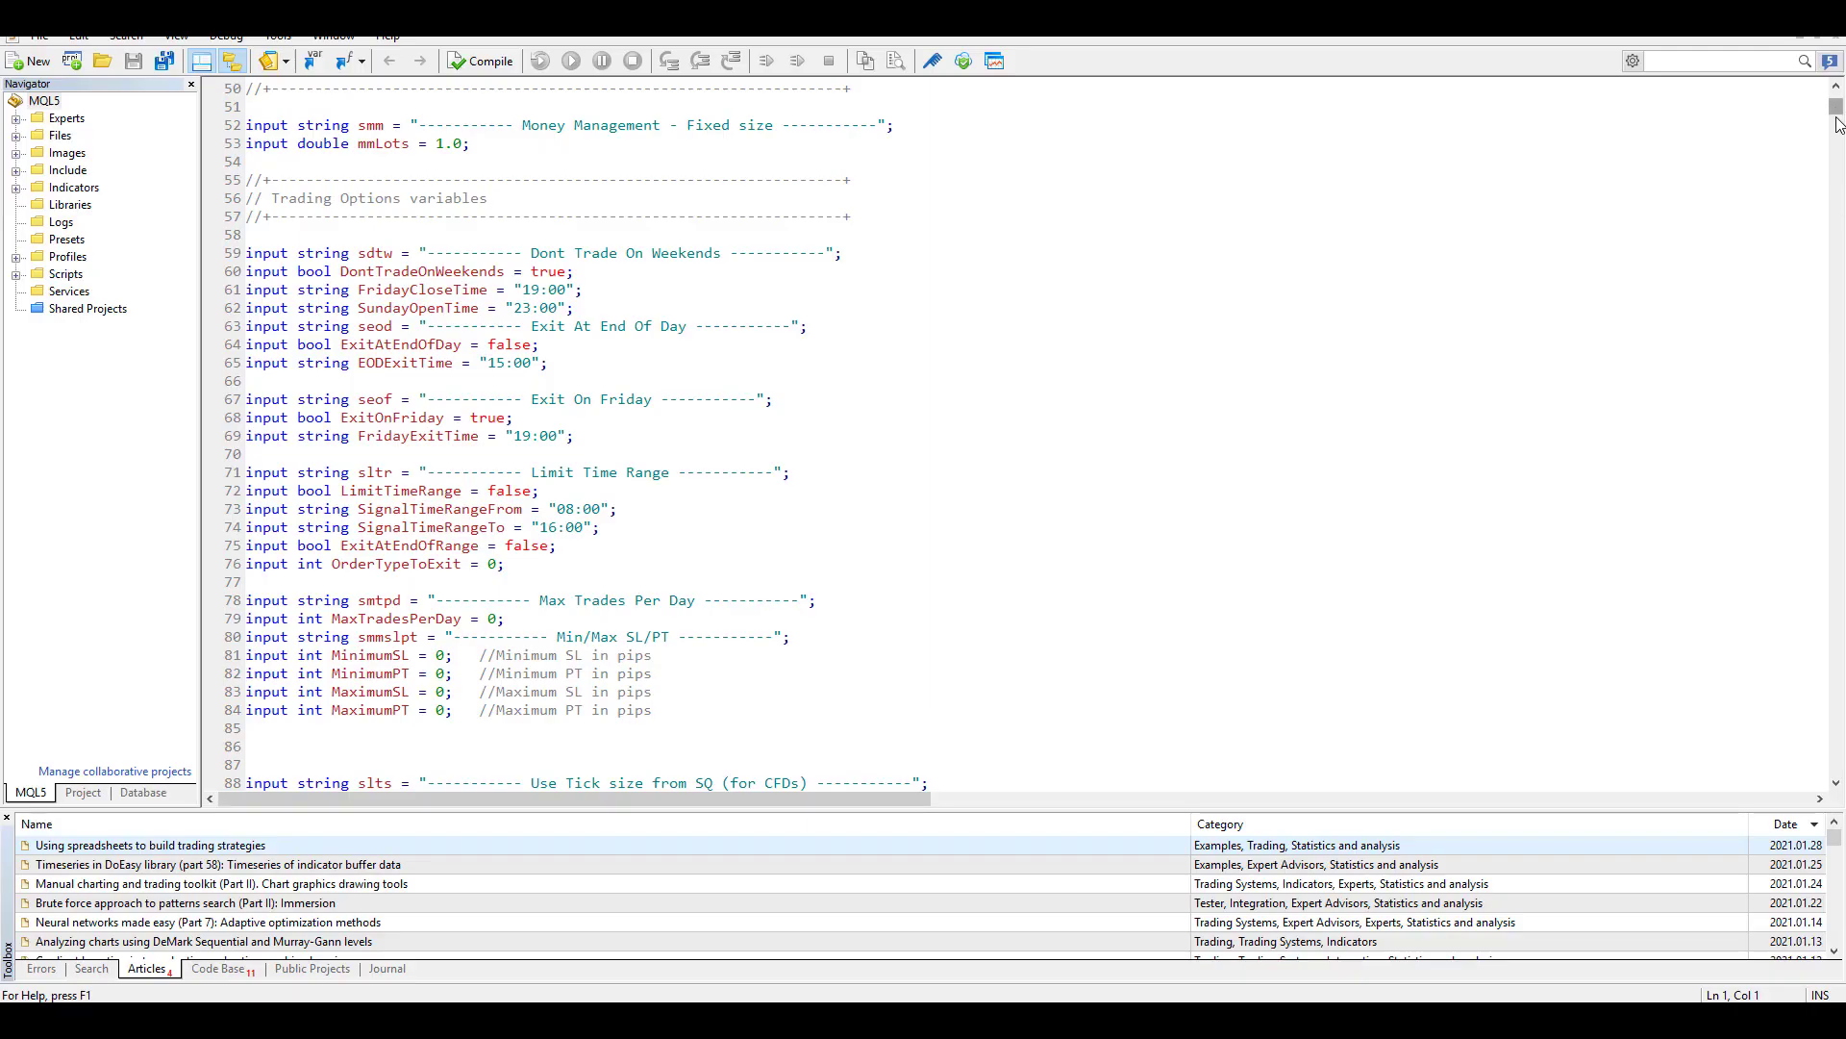
left_click_drag(1836, 114, 1836, 220)
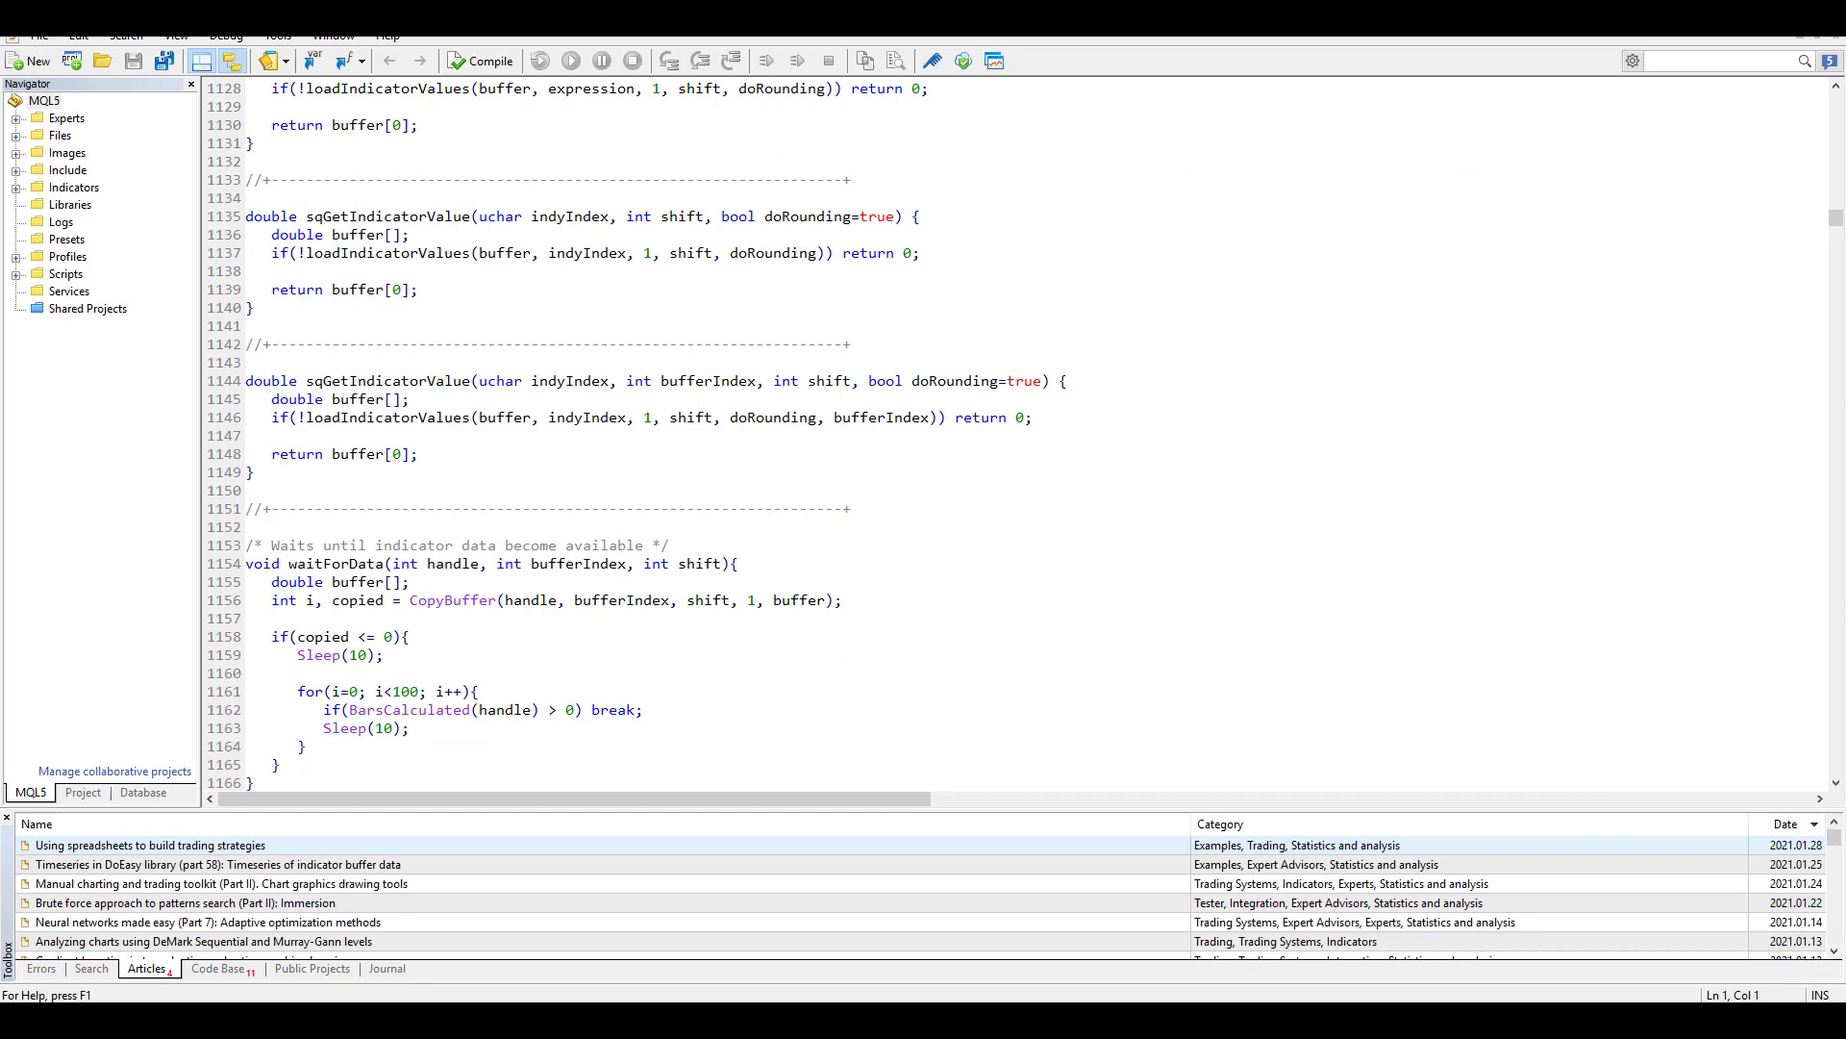